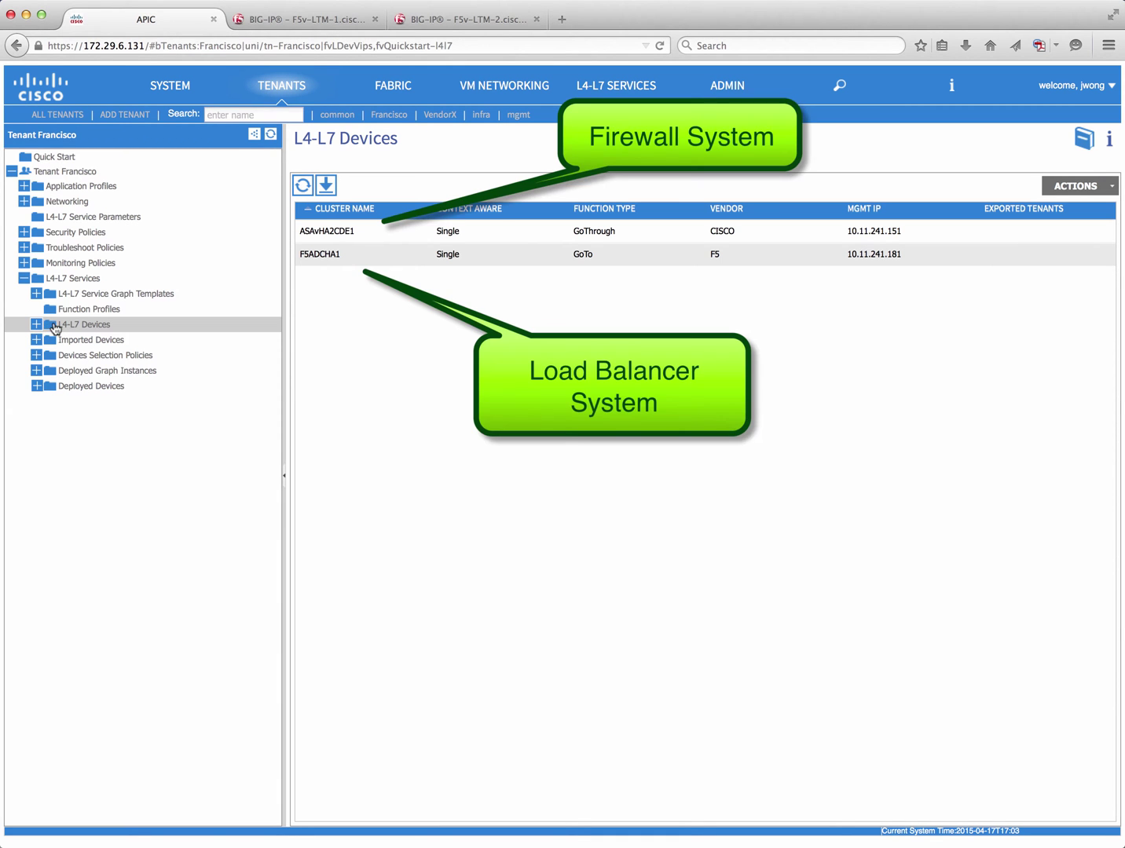
# Step: Check the ASAvHA2CDE1 firewall details, then show F5ADCHA1 with HA devices F5-LTM-1 and F5-LTM-2
pyautogui.click(36, 324)
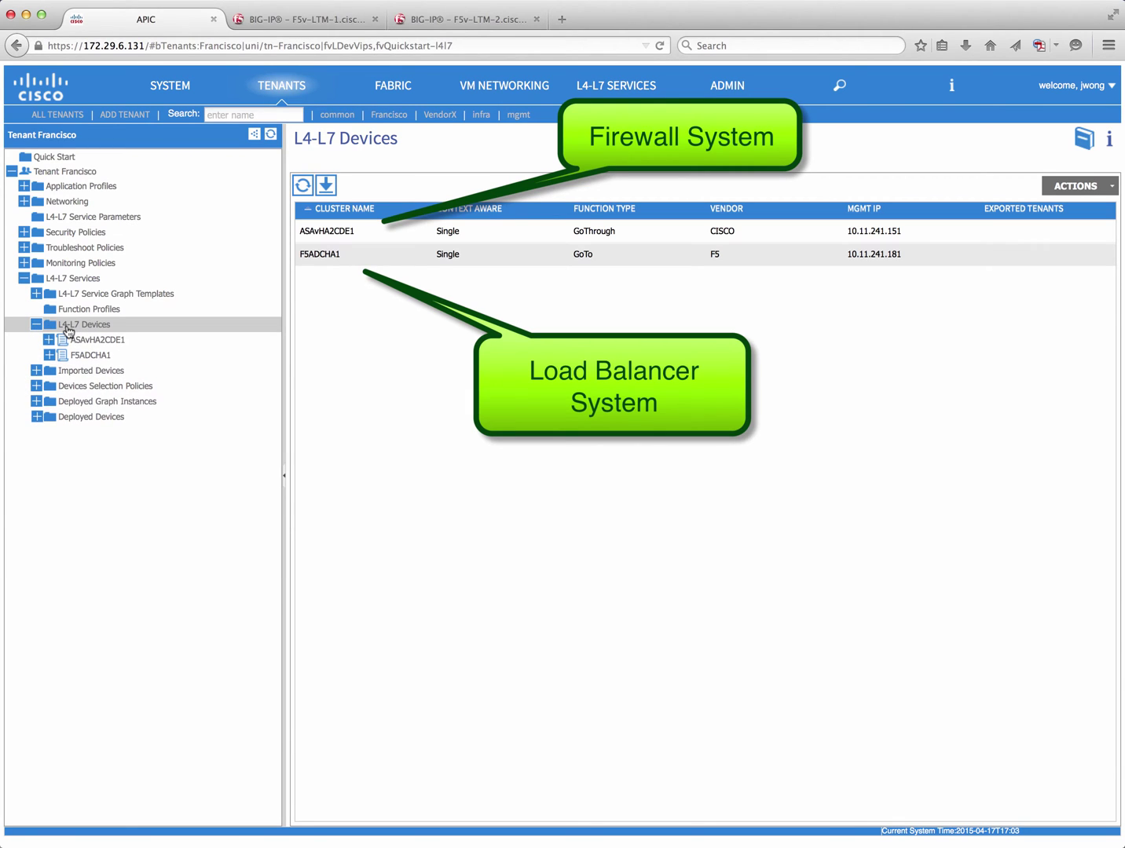
pyautogui.click(77, 342)
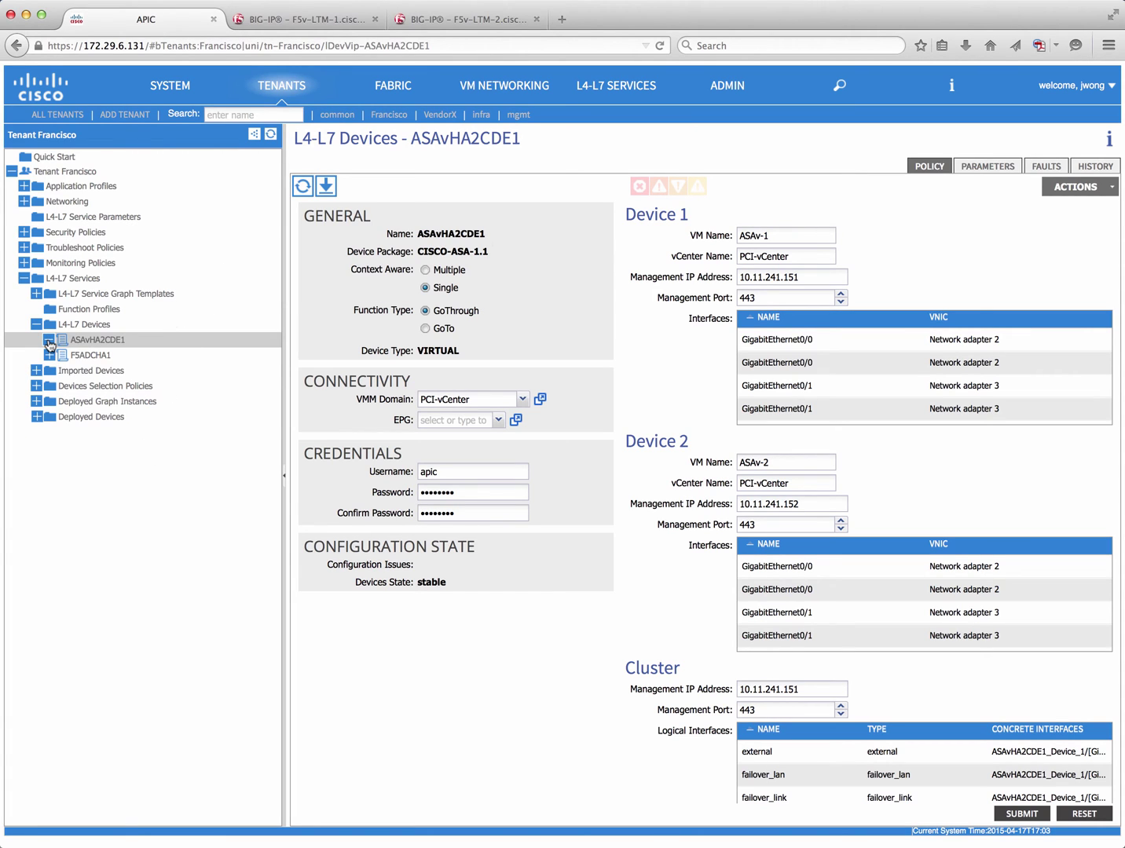
pyautogui.click(49, 342)
pyautogui.click(49, 344)
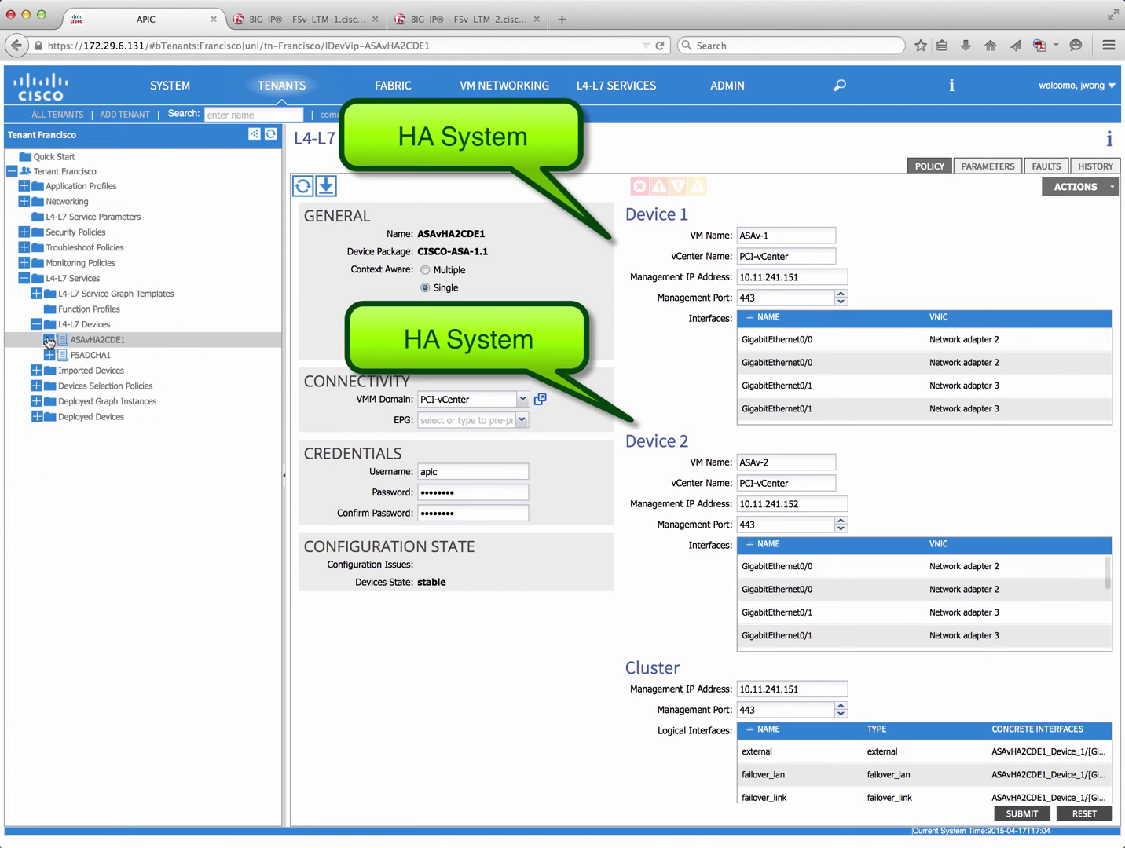
pyautogui.click(89, 356)
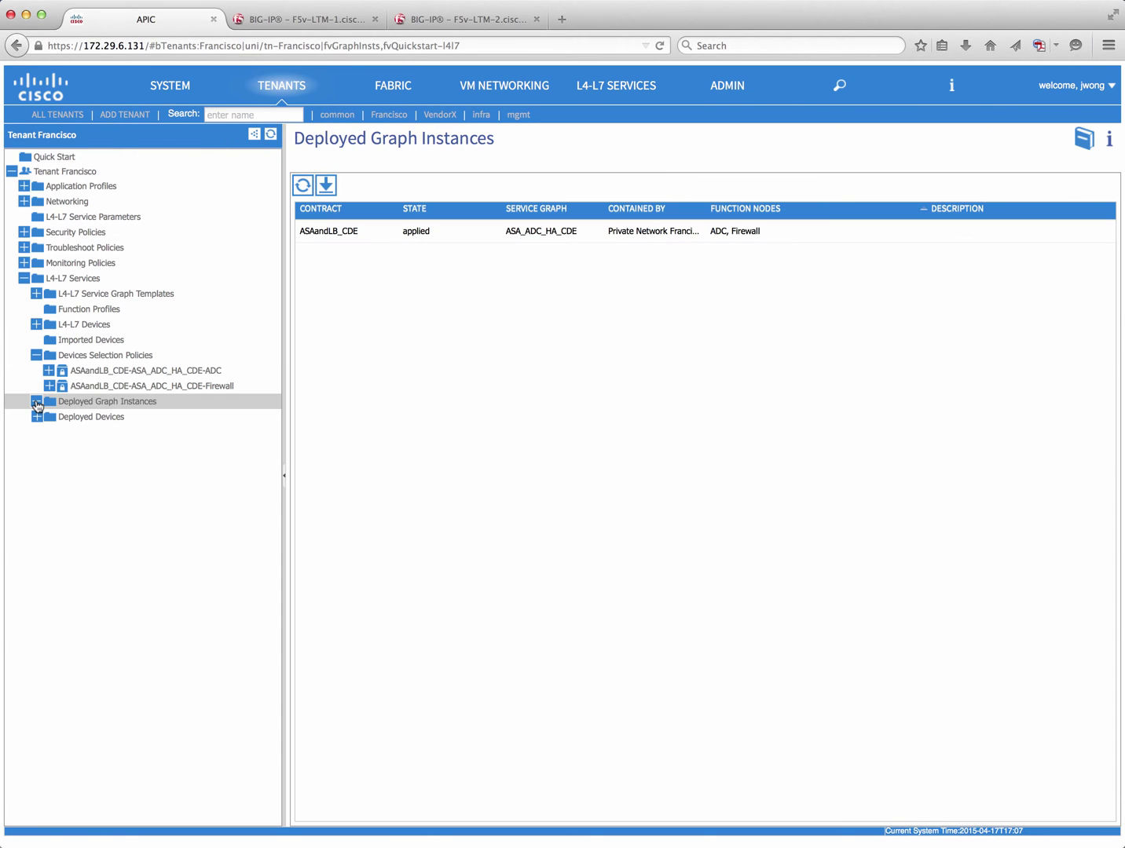
# Step: Show graph instance ASAandLB_CDE-ASA_ADC_HA_CDE-Francisco-Net1 and its firewall-to-load-balancer chain
pyautogui.click(36, 401)
pyautogui.click(66, 418)
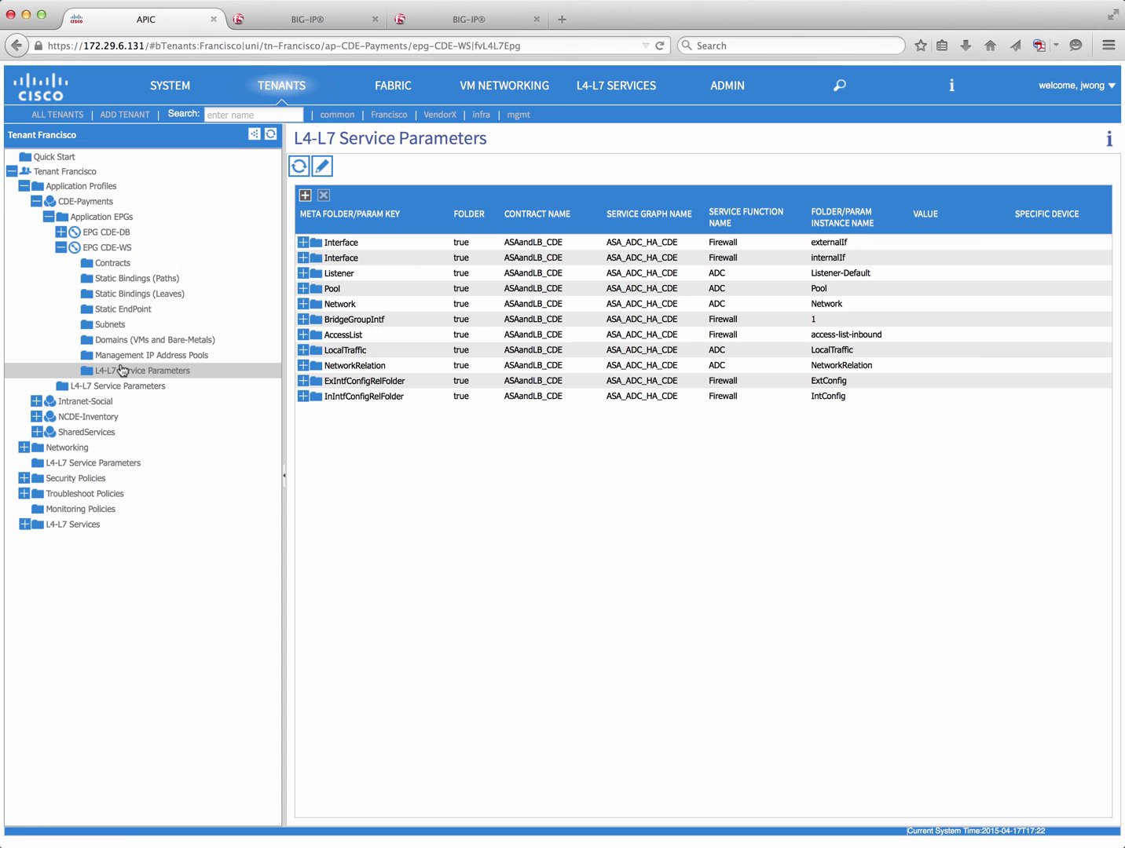
# Step: Expand the external and internal Interface folders with AccessGroup, InterfaceConfig and StaticRoute parameters
pyautogui.click(303, 243)
pyautogui.click(315, 258)
pyautogui.click(315, 289)
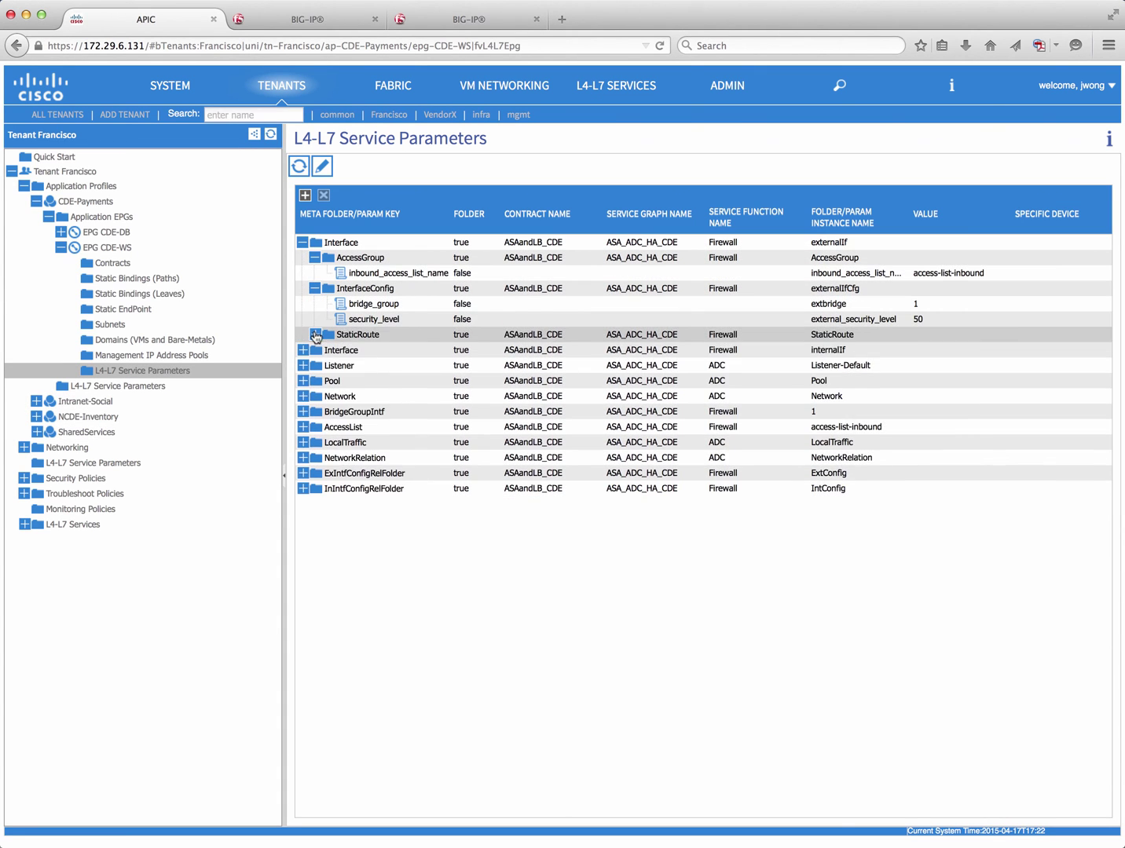
pyautogui.click(314, 335)
pyautogui.click(327, 350)
pyautogui.click(303, 427)
pyautogui.click(314, 443)
pyautogui.click(315, 473)
# Step: Expand the Listener, Pool and Network folders, including ExternalSelfIP, InternalSelfIP and Route
pyautogui.click(304, 520)
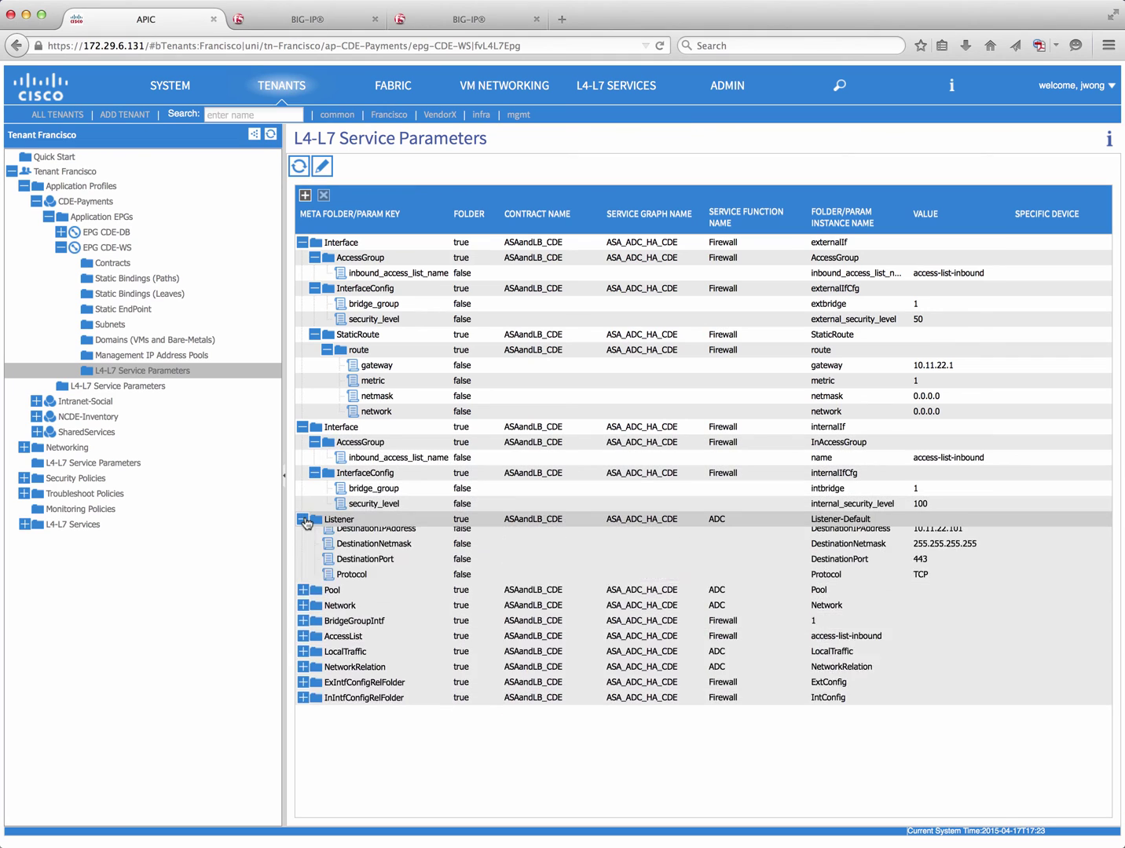
pyautogui.click(303, 597)
pyautogui.click(303, 688)
pyautogui.click(314, 704)
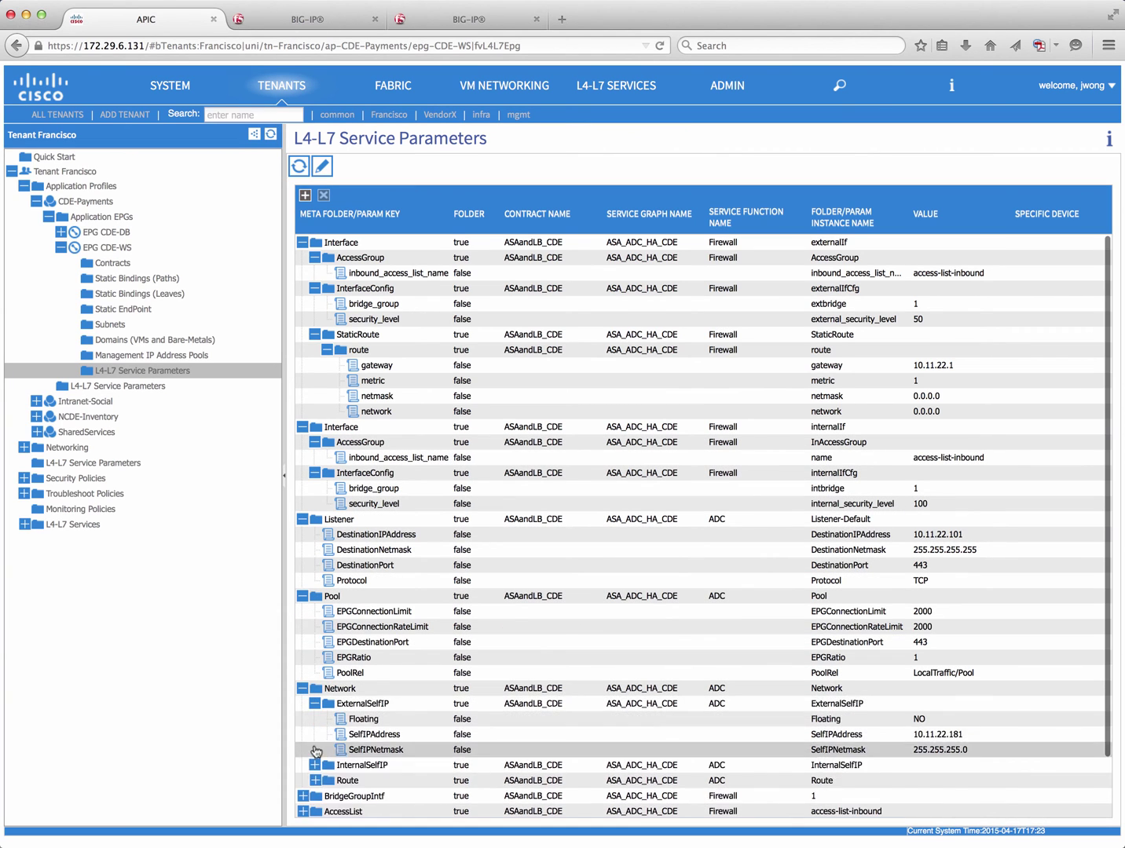
pyautogui.click(315, 765)
pyautogui.scroll(-3, 311, 802)
pyautogui.click(315, 717)
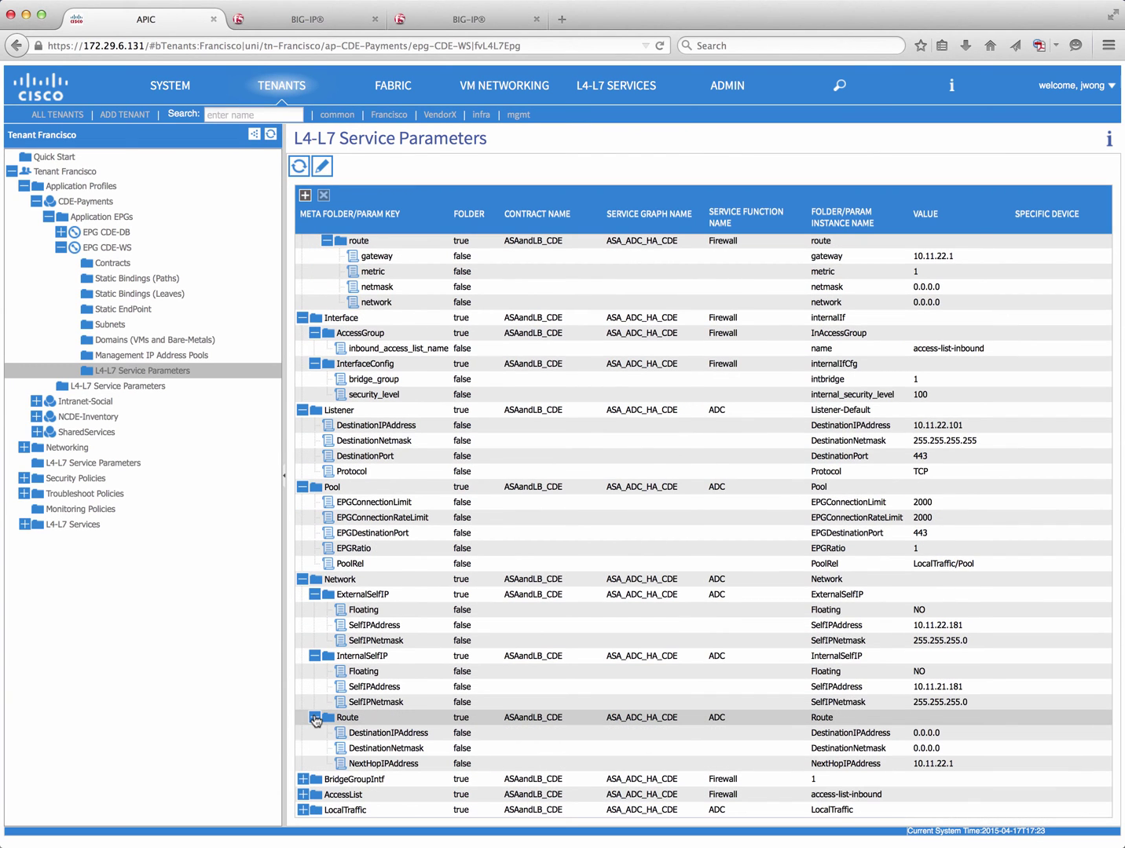
# Step: Expand BridgeGroupIntf and AccessList, showing the permit-https entry's address, service and protocol parameters
pyautogui.scroll(-2, 314, 727)
pyautogui.click(304, 733)
pyautogui.scroll(-1, 303, 733)
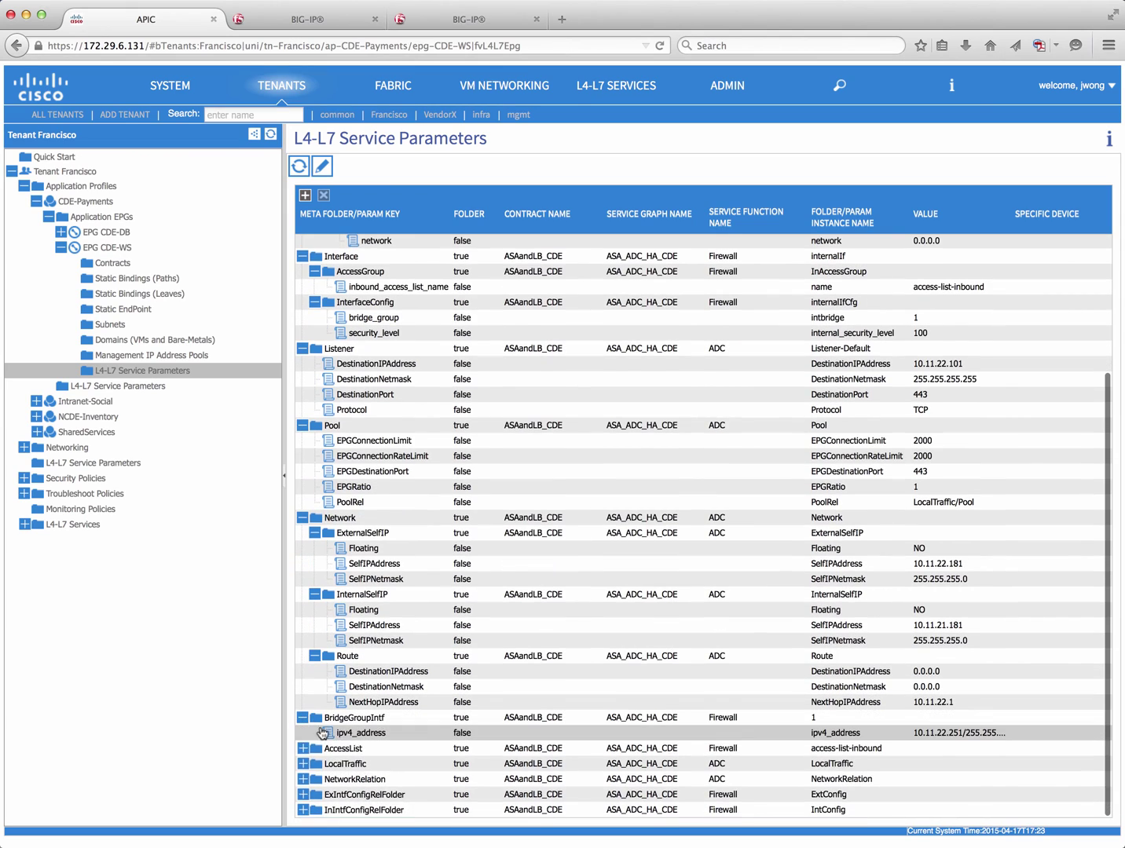
pyautogui.click(303, 748)
pyautogui.click(315, 764)
pyautogui.scroll(-4, 314, 766)
pyautogui.click(326, 643)
pyautogui.click(327, 675)
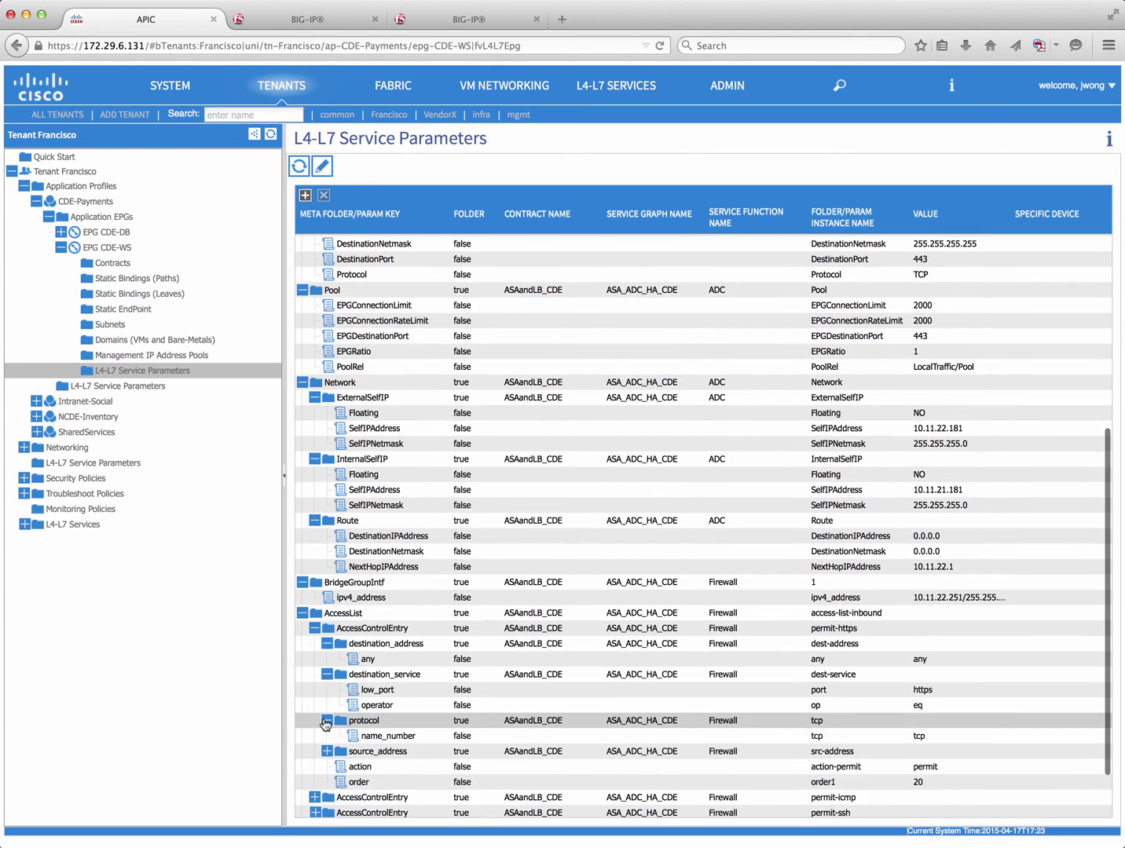
pyautogui.scroll(-3, 327, 721)
pyautogui.click(327, 640)
pyautogui.click(328, 670)
# Step: Expand the permit-icmp entry's destination_address, protocol and source_address parameters
pyautogui.click(315, 734)
pyautogui.scroll(-2, 318, 743)
pyautogui.click(326, 680)
pyautogui.click(327, 711)
pyautogui.click(327, 742)
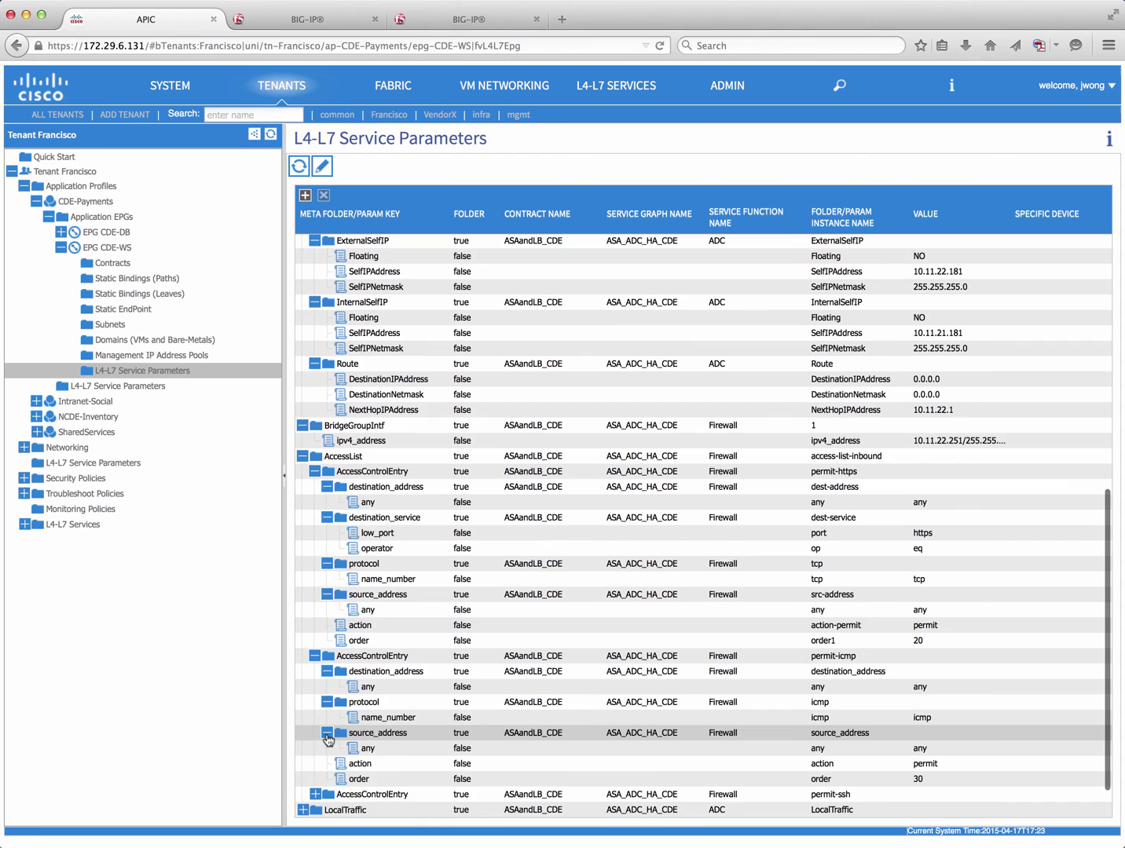
pyautogui.scroll(-3, 327, 754)
# Step: Expand the permit-ssh entry's destination_address, destination_service, protocol and source_address parameters
pyautogui.click(314, 743)
pyautogui.scroll(-2, 322, 706)
pyautogui.click(327, 671)
pyautogui.click(327, 702)
pyautogui.click(326, 748)
pyautogui.scroll(-2, 327, 748)
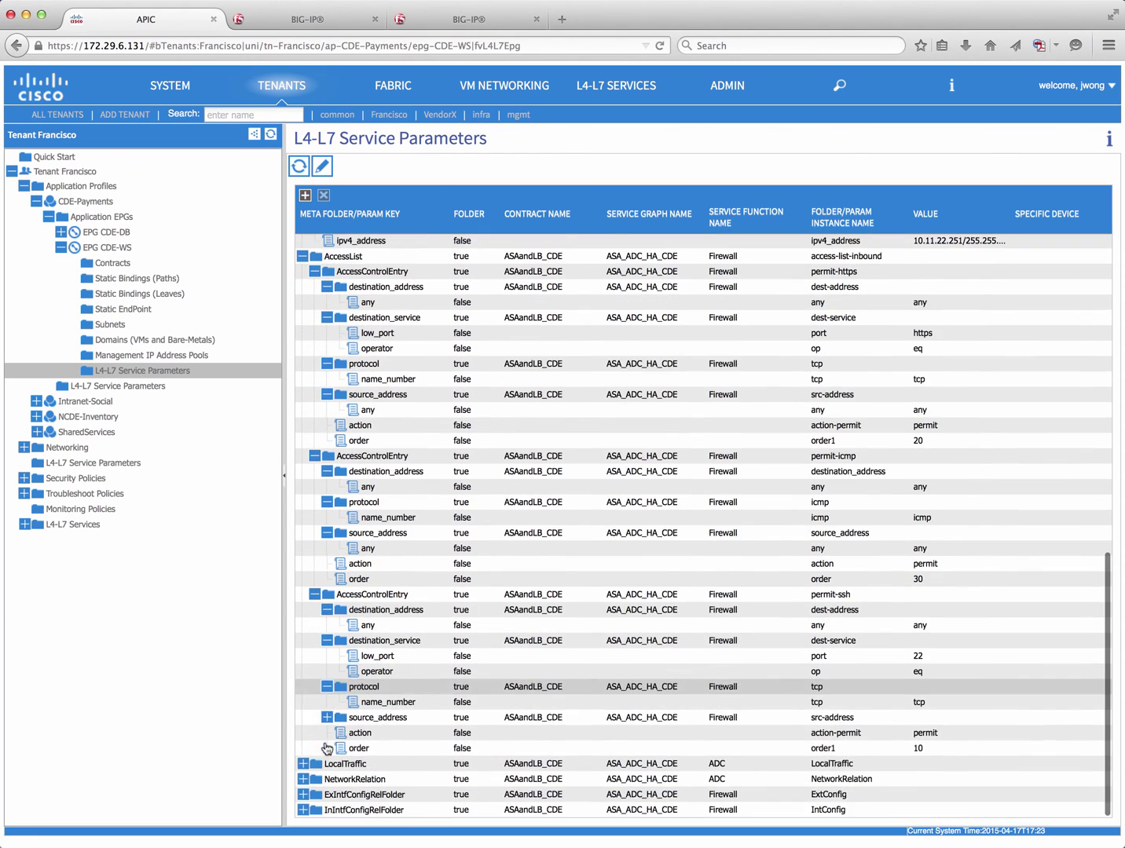
pyautogui.click(327, 718)
pyautogui.scroll(-1, 327, 718)
# Step: Expand LocalTraffic's Monitor and Pool parameters, plus the NetworkRelation and ExtIntfConfigRelFolder folders
pyautogui.click(302, 780)
pyautogui.scroll(-2, 308, 759)
pyautogui.click(314, 748)
pyautogui.scroll(-2, 311, 759)
pyautogui.click(315, 764)
pyautogui.scroll(-1, 316, 767)
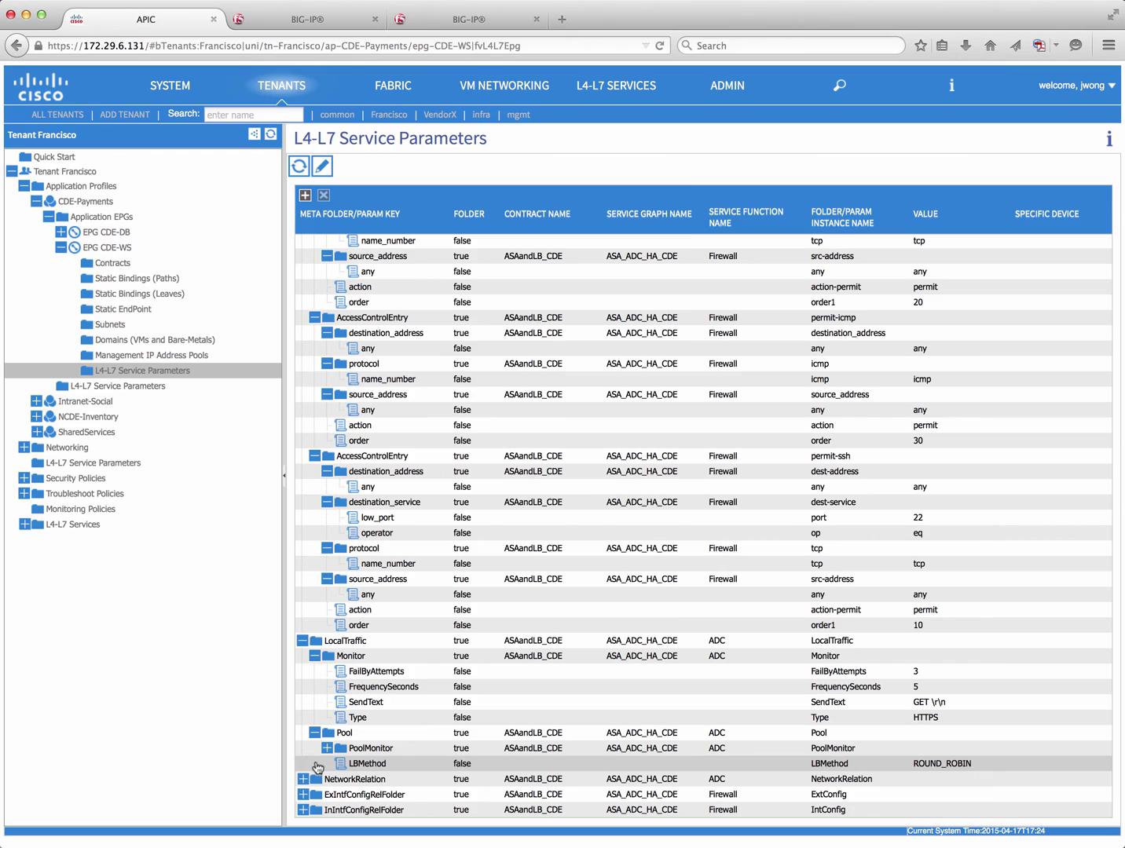
pyautogui.click(303, 779)
pyautogui.scroll(-1, 303, 780)
pyautogui.click(303, 795)
pyautogui.scroll(-1, 303, 794)
# Step: Collapse the Interface, Listener, Network, BridgeGroupIntf, AccessList, LocalTraffic, NetworkRelation and ExtIntfConfigRelFolder folders
pyautogui.scroll(5, 373, 713)
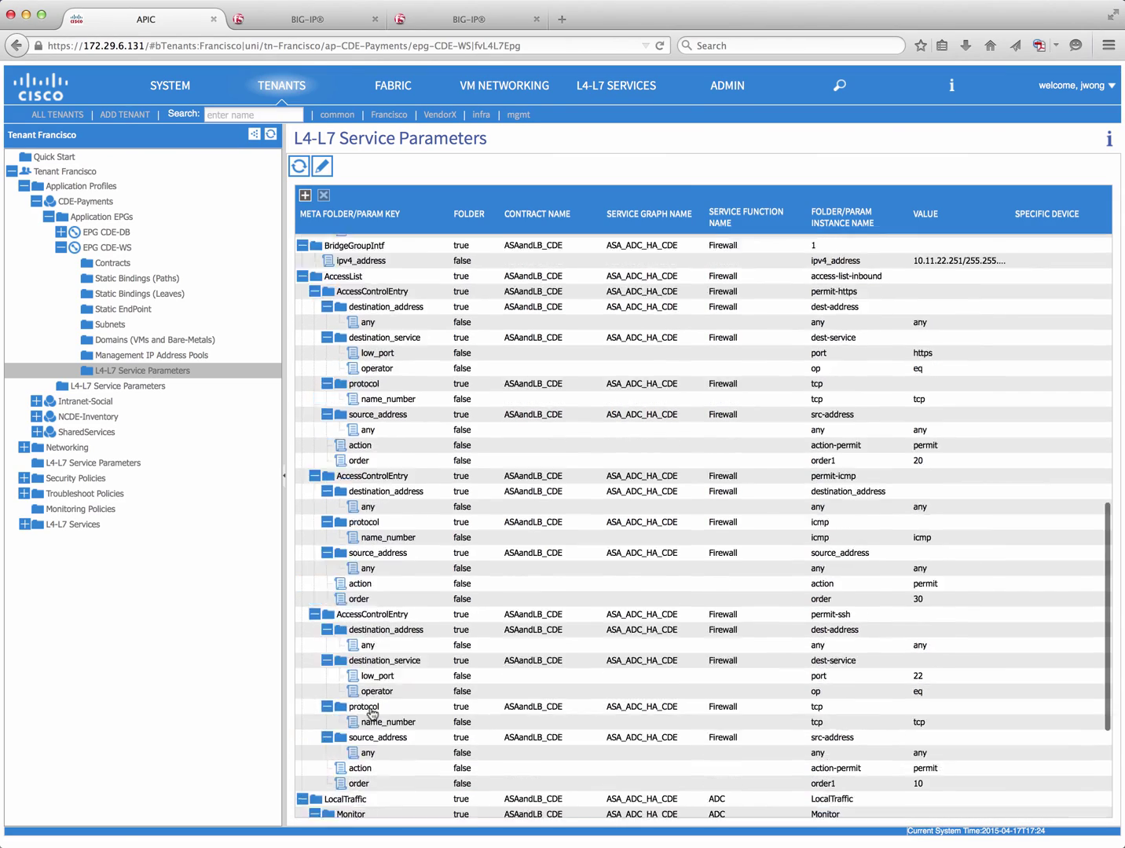
pyautogui.scroll(8, 373, 713)
pyautogui.click(301, 241)
pyautogui.click(302, 257)
pyautogui.click(302, 273)
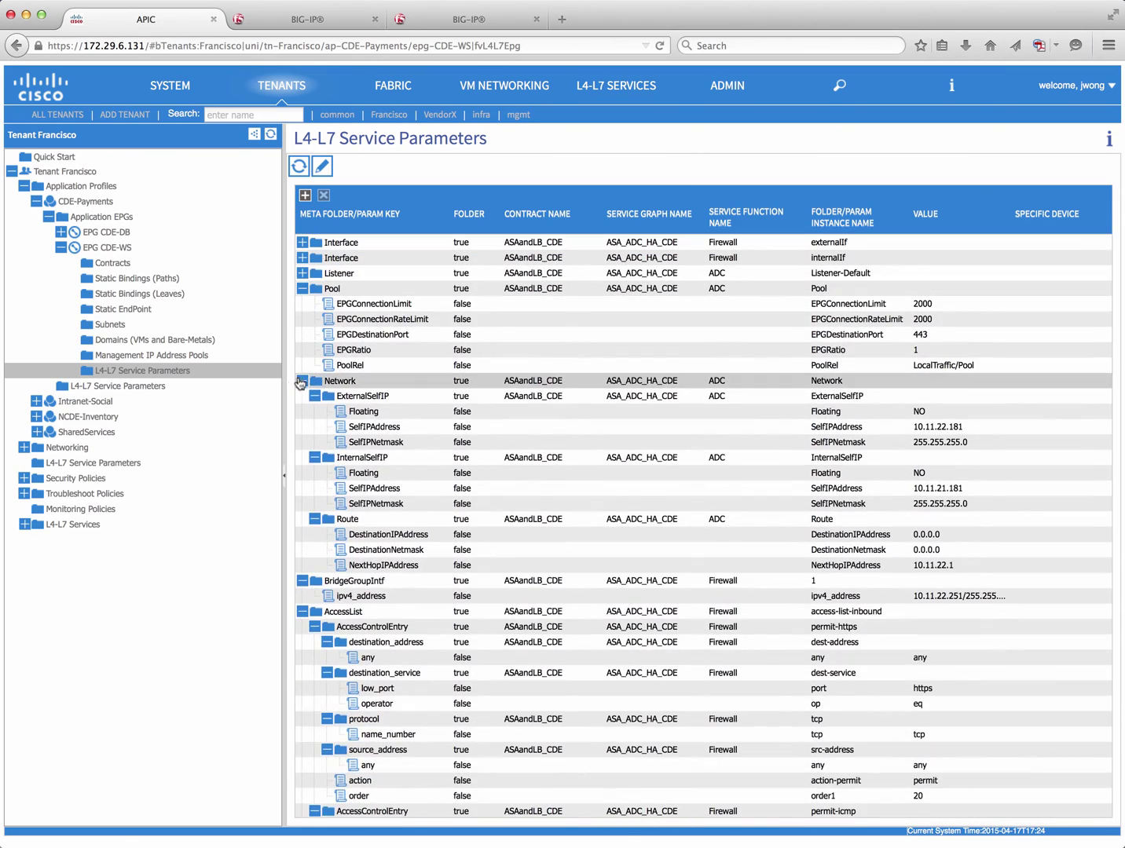
pyautogui.click(301, 381)
pyautogui.click(302, 396)
pyautogui.click(301, 412)
pyautogui.click(301, 427)
pyautogui.click(301, 441)
pyautogui.click(301, 456)
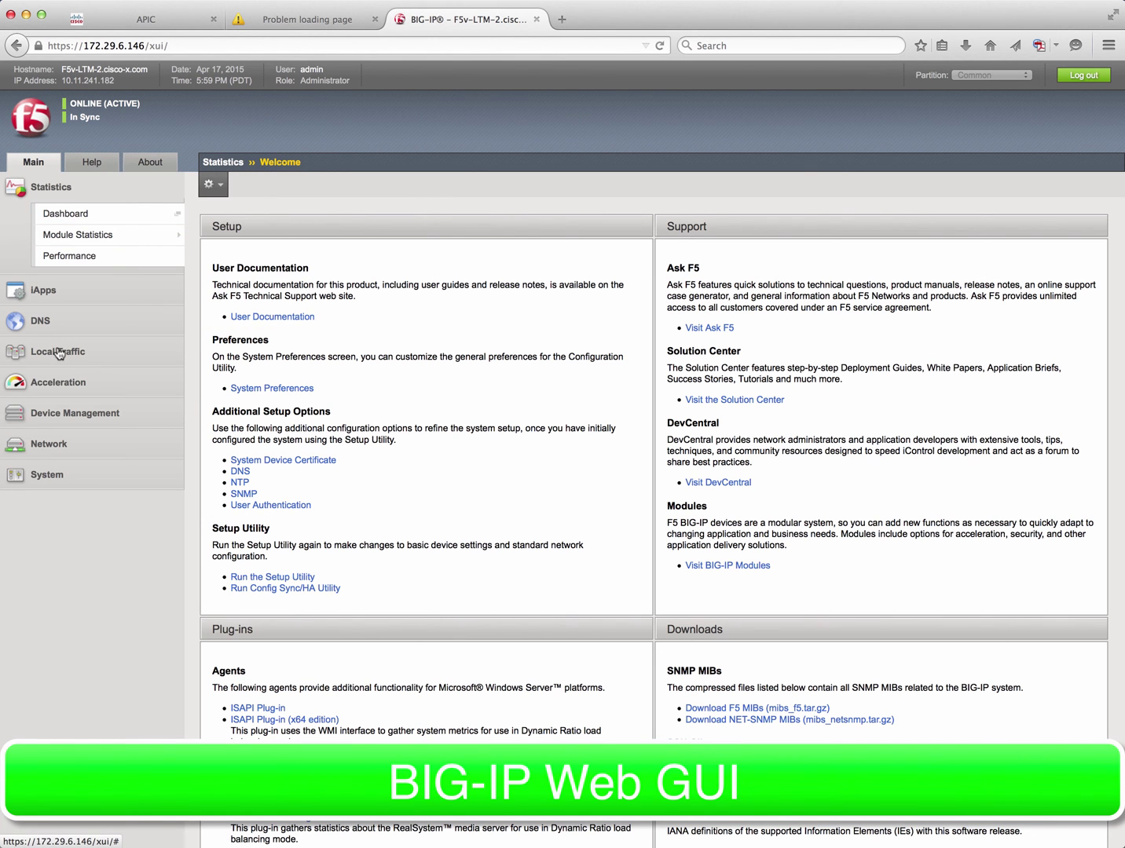
# Step: Display the empty Common Virtual Server List under Local Traffic and bring up the partition choices
pyautogui.click(59, 353)
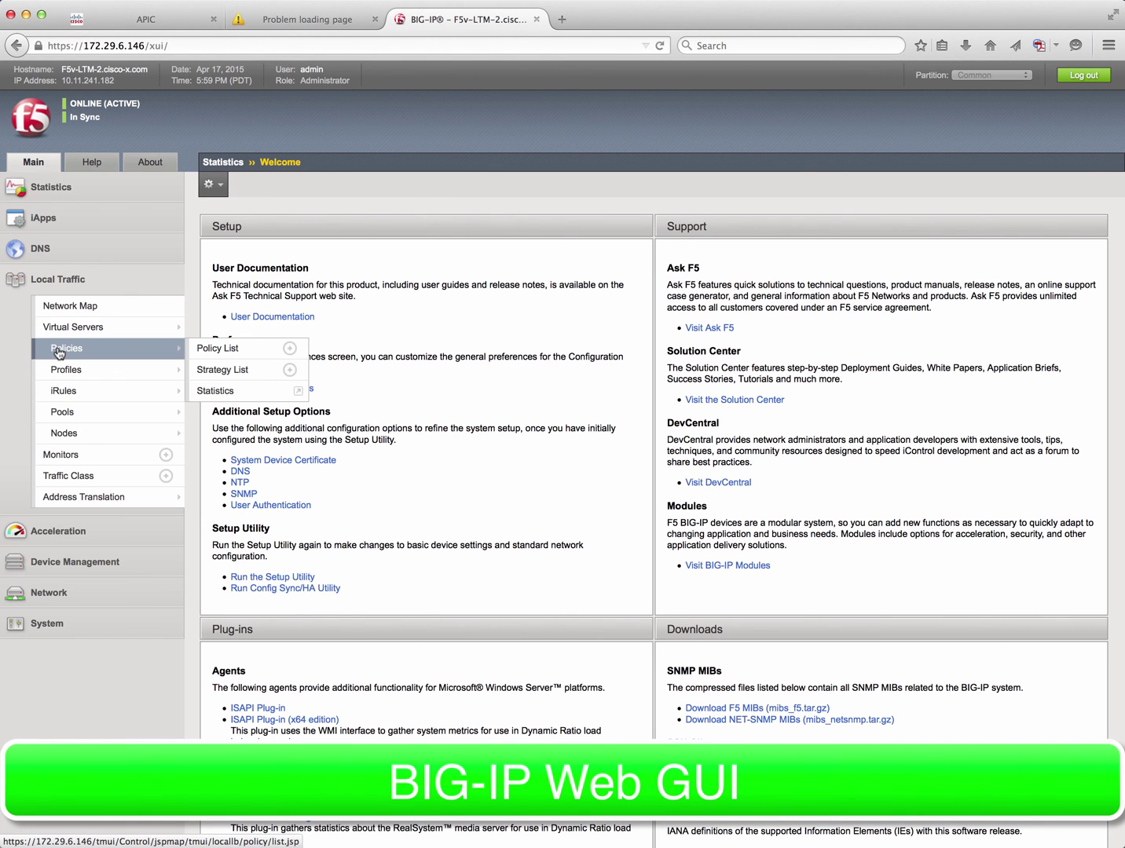
pyautogui.click(56, 280)
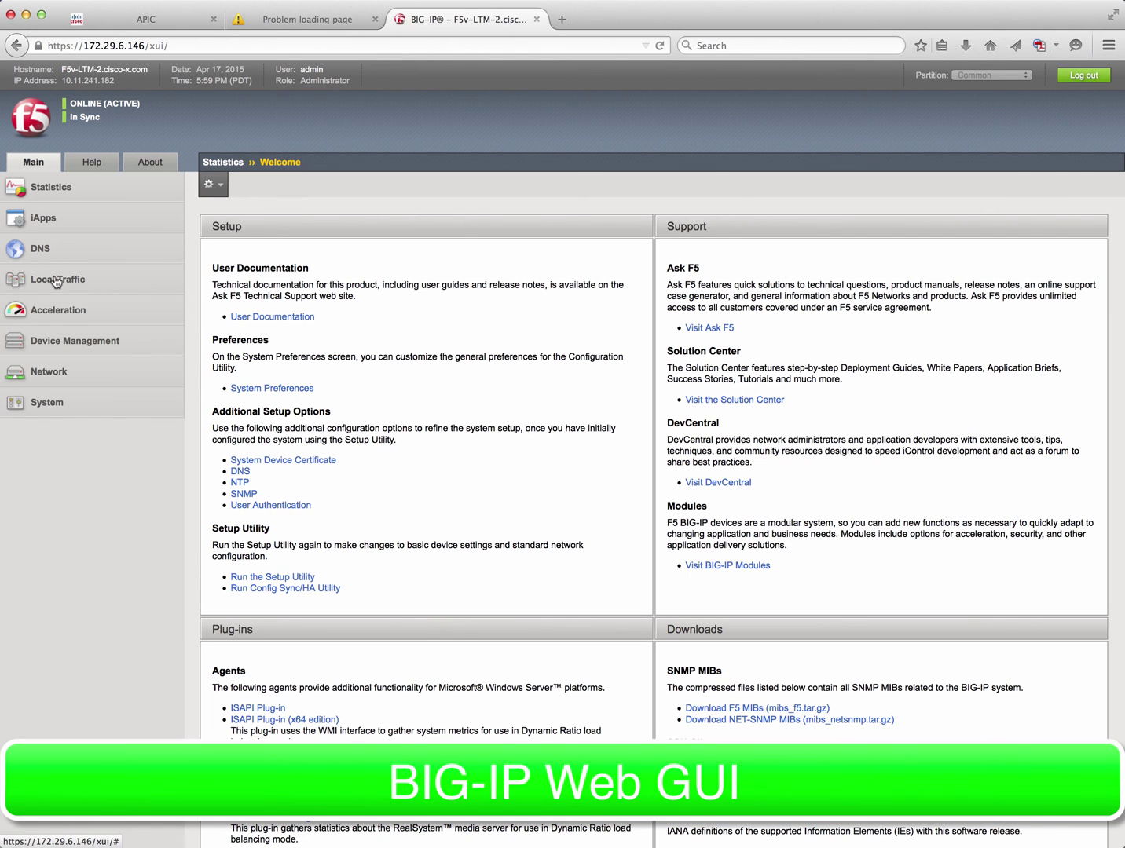
pyautogui.click(57, 281)
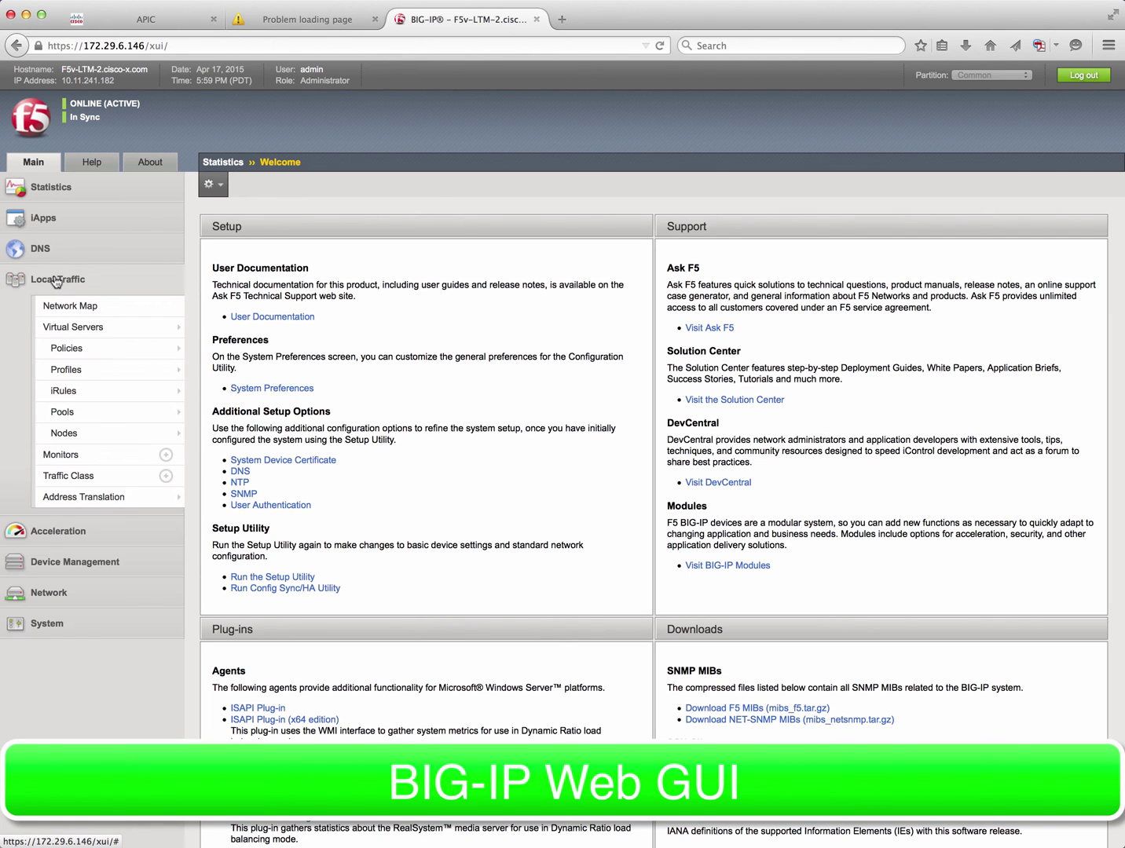
pyautogui.click(73, 325)
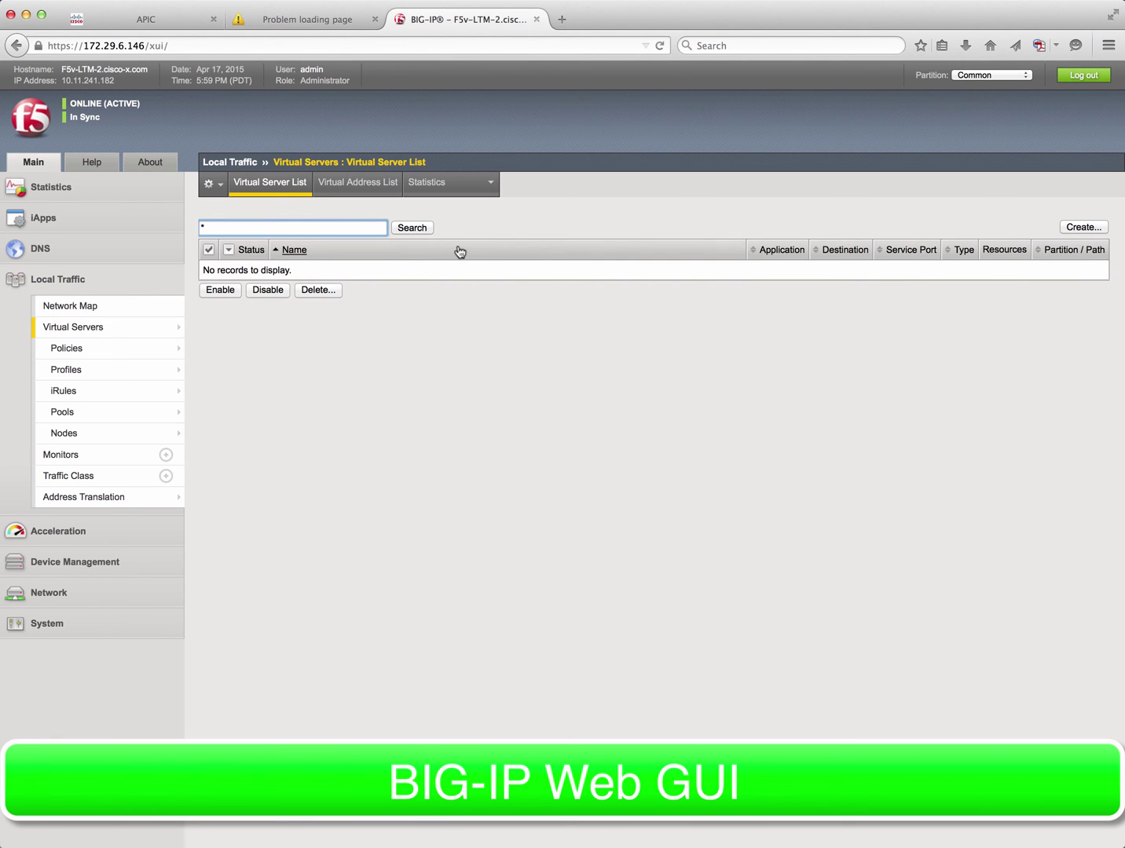
pyautogui.click(1025, 76)
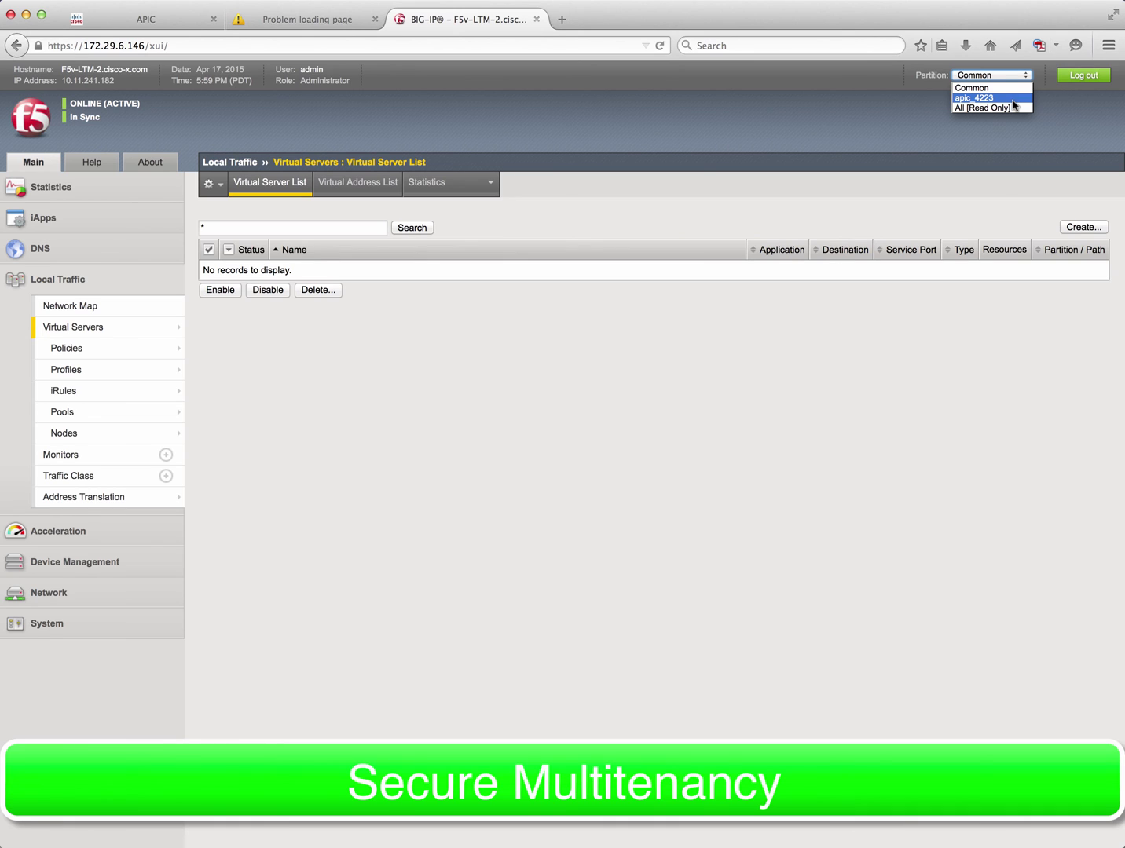
# Step: In partition apic_4223, view apic_4223_Pool's five port-443 members, two of them active
pyautogui.click(1011, 101)
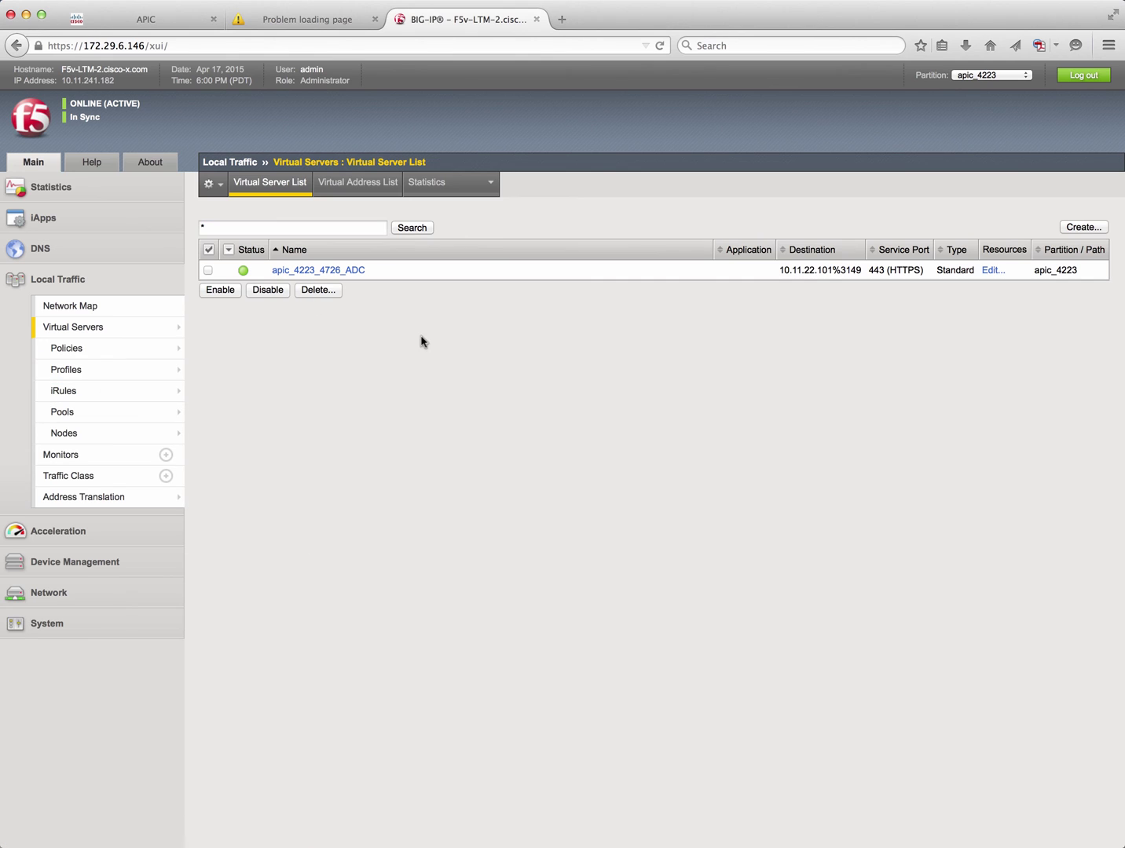
pyautogui.click(95, 414)
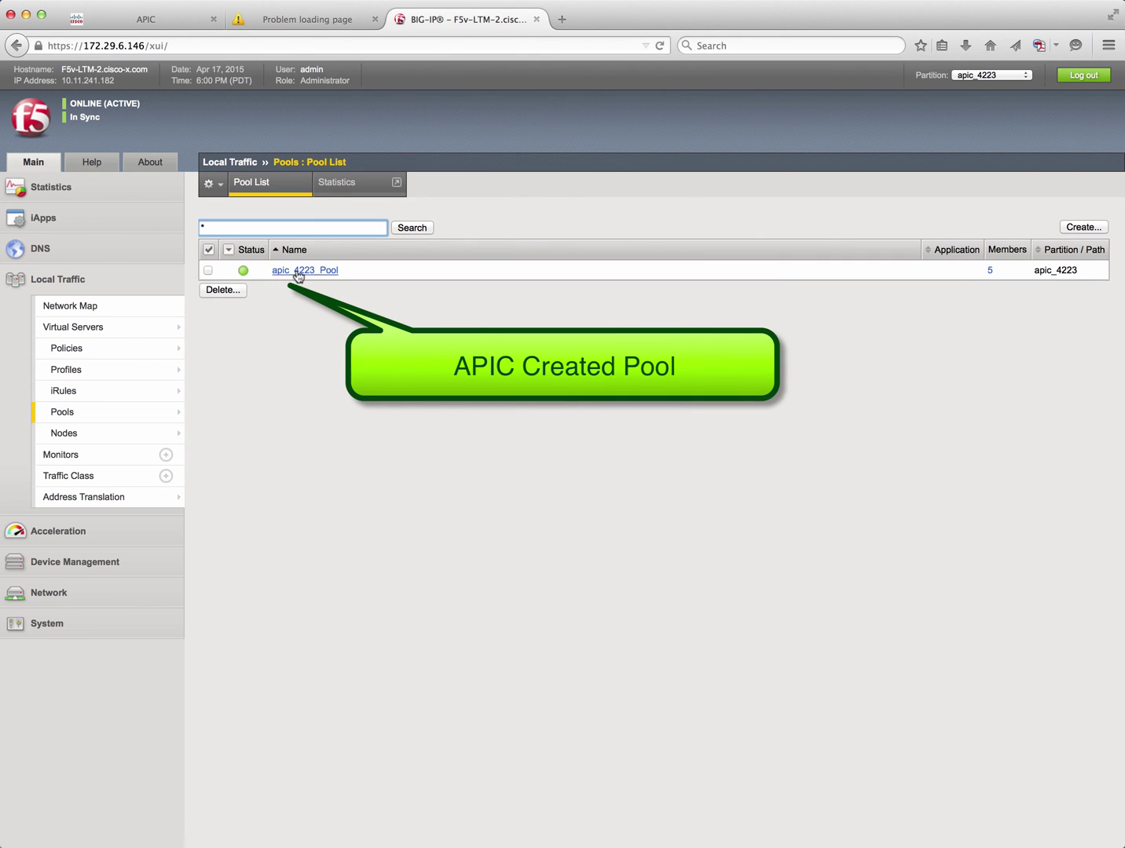
pyautogui.click(298, 270)
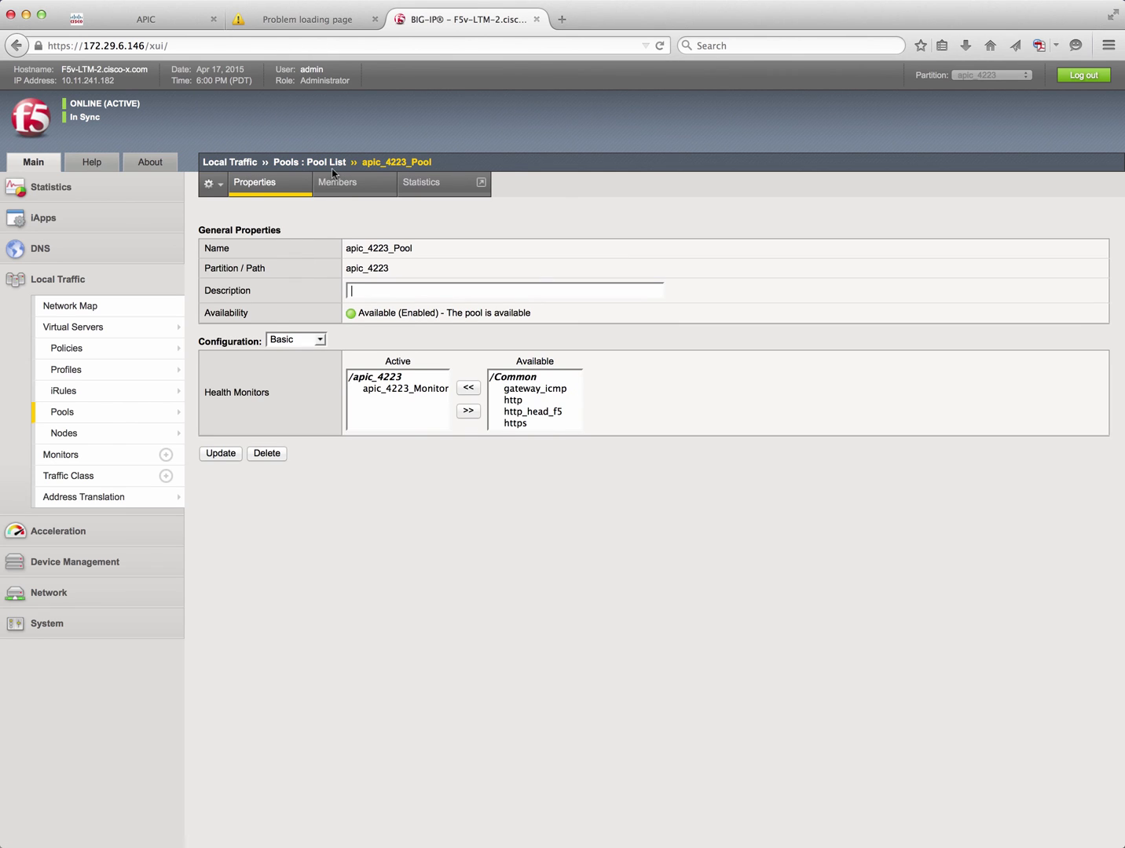
pyautogui.click(338, 189)
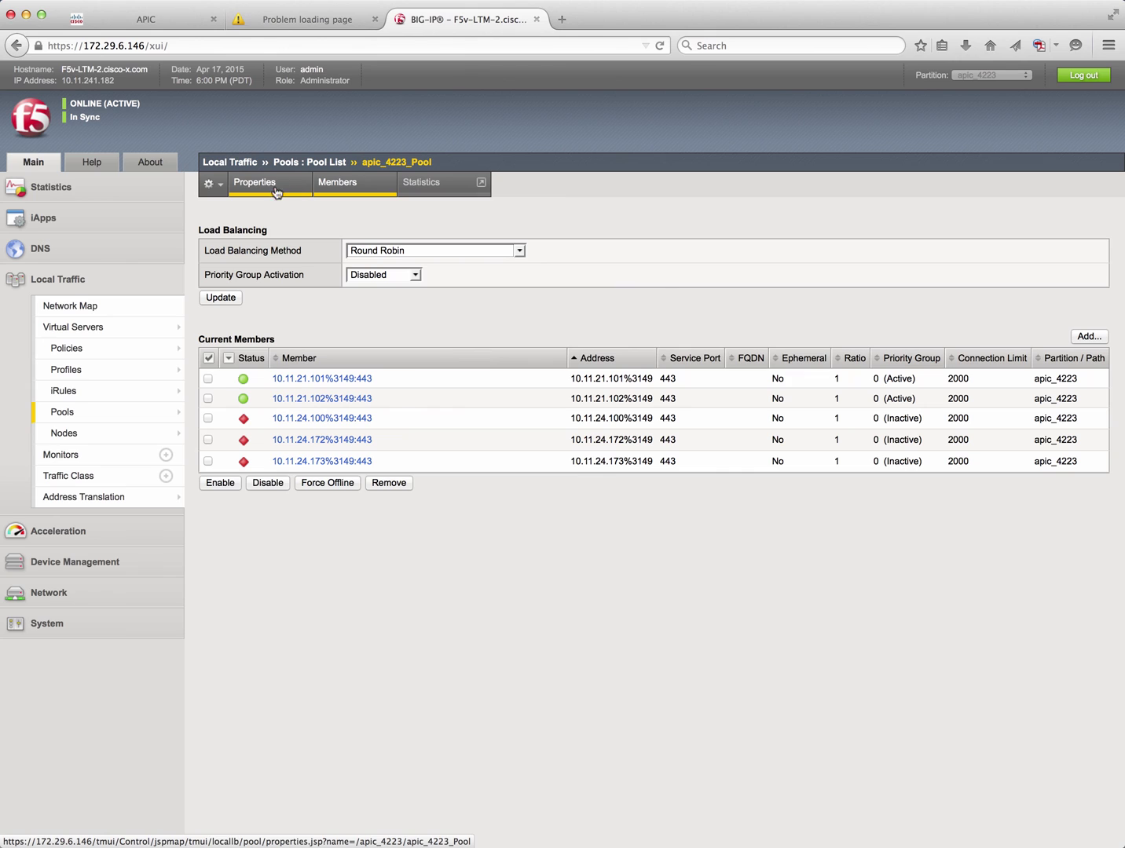
pyautogui.moveTo(95, 417)
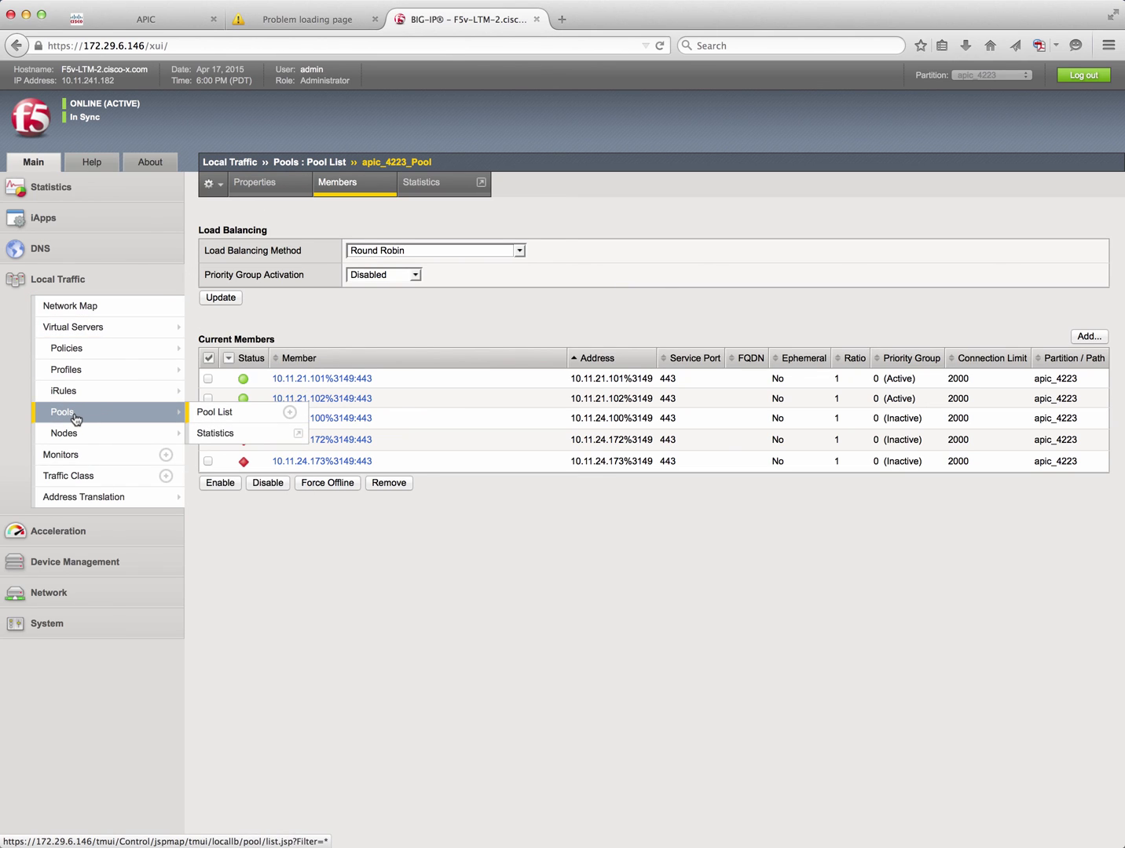
# Step: Go back to the Pool List, where apic_4223_Pool shows available with 5 members
pyautogui.click(77, 417)
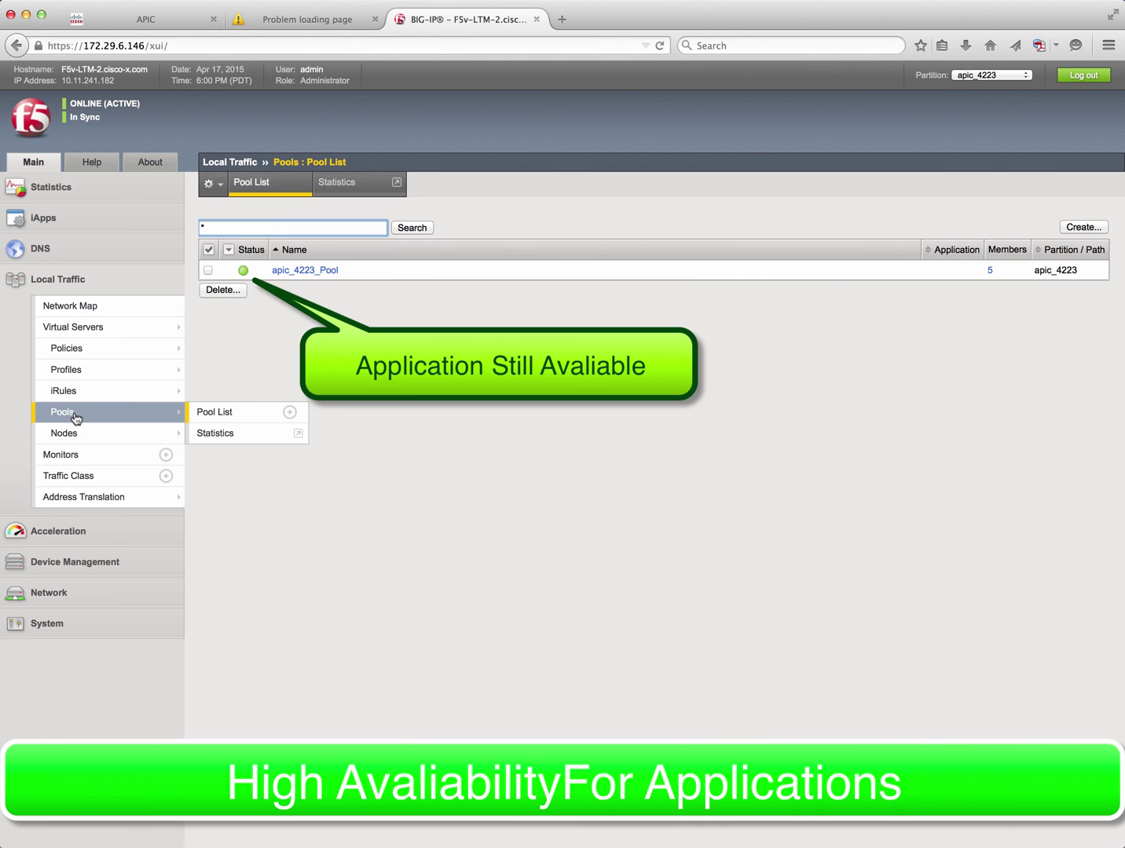
pyautogui.moveTo(68, 399)
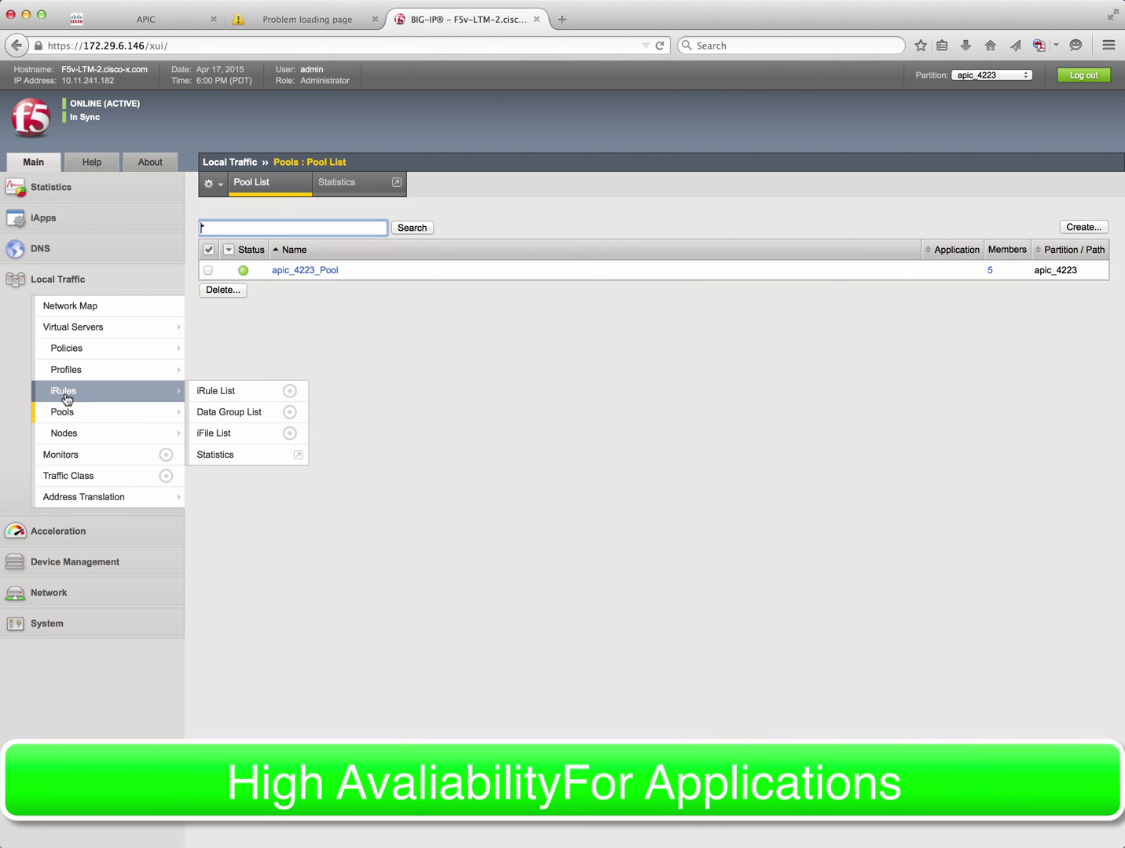